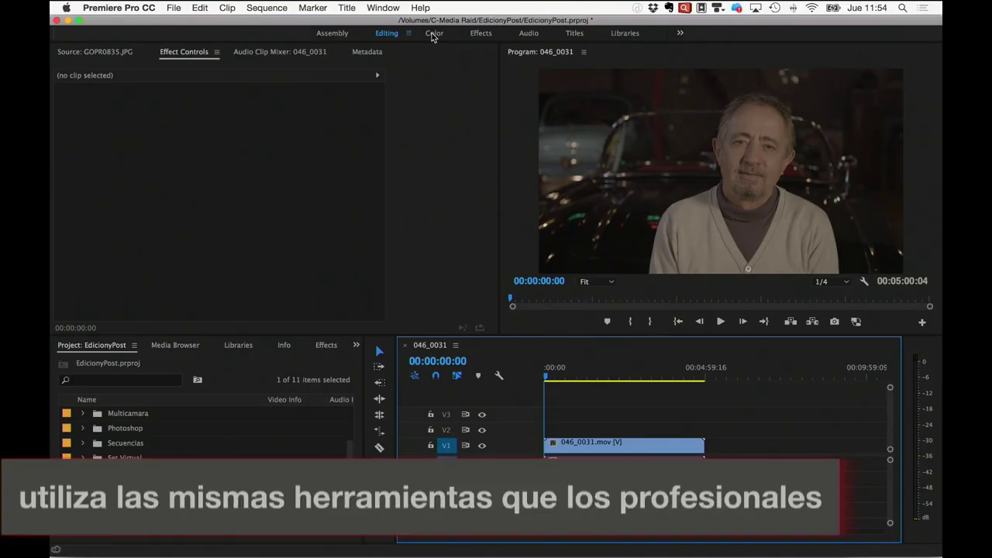
Step: Switch to the Color workspace, select clip 046_0031 and expand its Basic Correction settings
{"action": "left_click", "coordinate": [432, 35]}
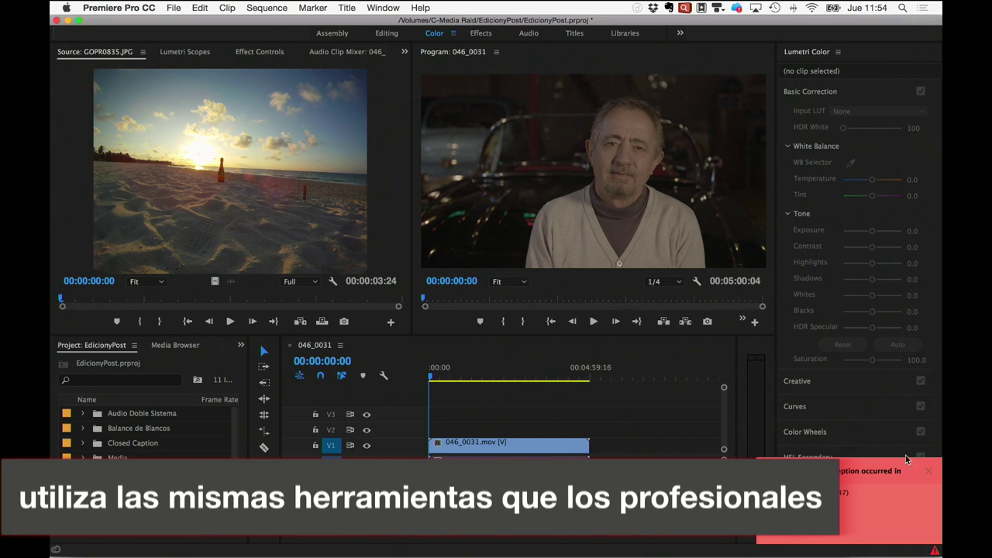
{"action": "left_click", "coordinate": [930, 480]}
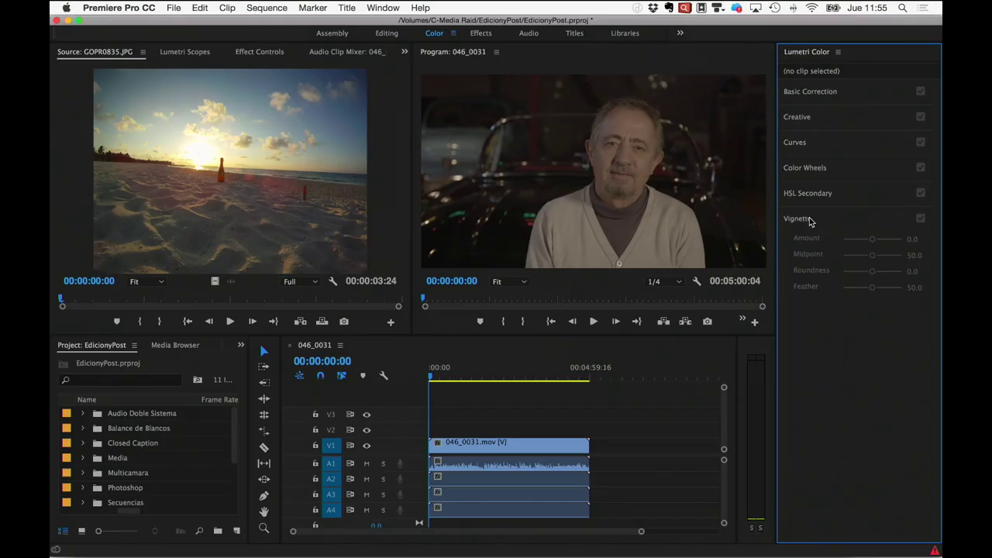
{"action": "left_click", "coordinate": [516, 447]}
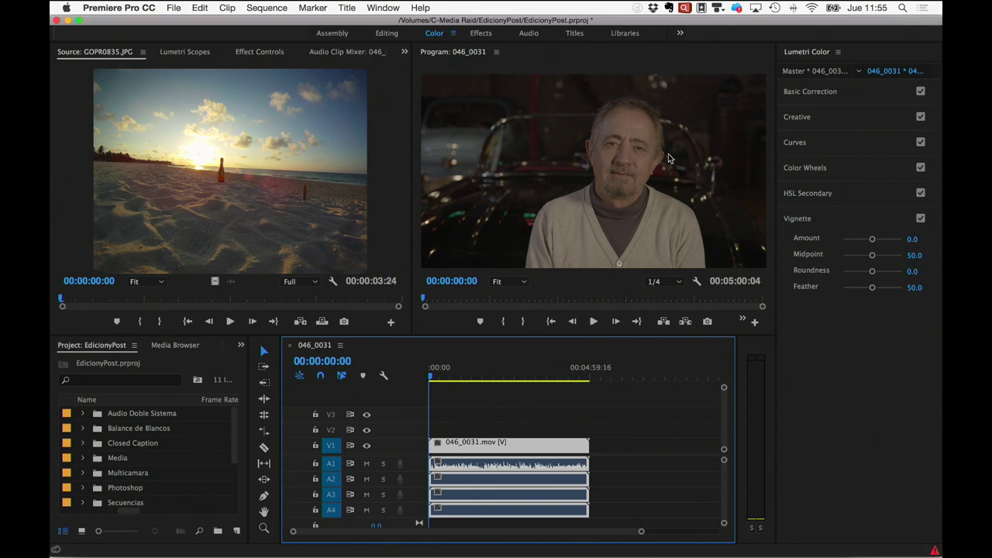
{"action": "left_click", "coordinate": [888, 98]}
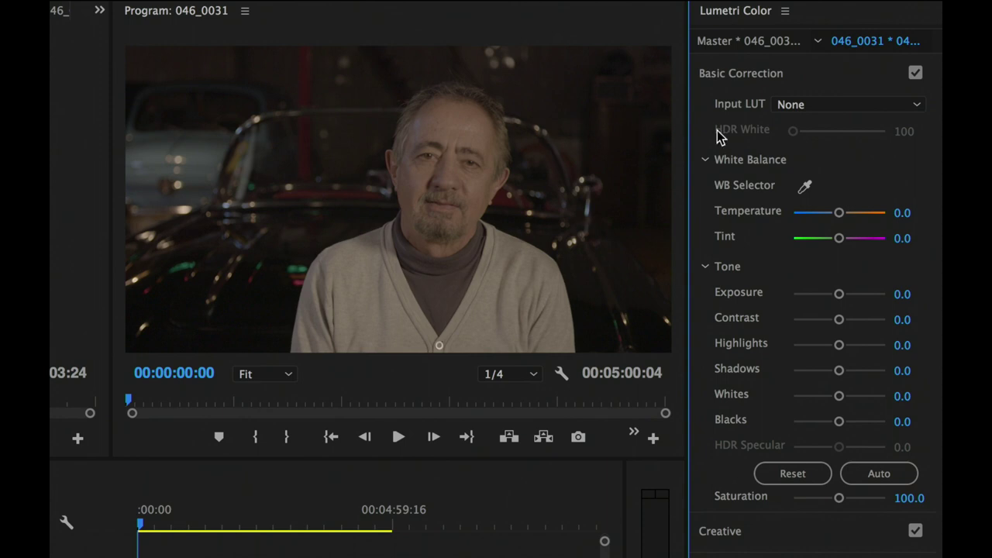
Step: Load 3_SGamut3CineSLog3_To_SLog2-709.cube from Capacitacion > Luts Sony as the clip's Input LUT
{"action": "left_click", "coordinate": [851, 113]}
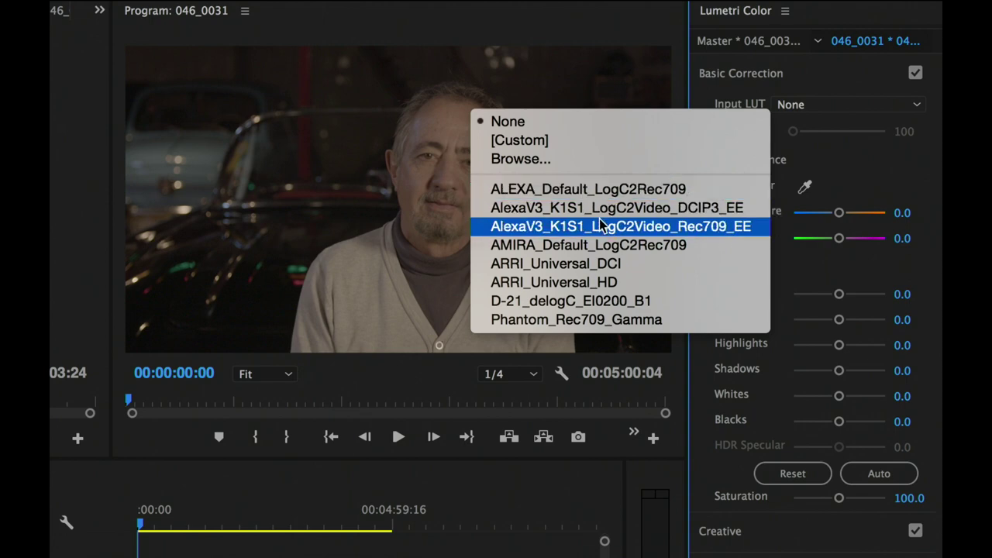
{"action": "left_click", "coordinate": [521, 159]}
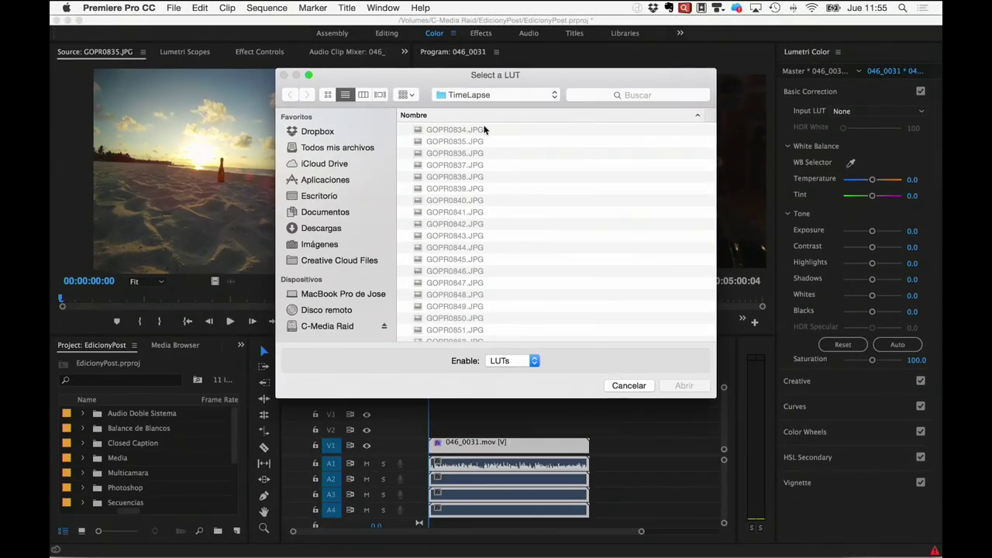
{"action": "left_click", "coordinate": [485, 96]}
{"action": "left_click", "coordinate": [475, 108]}
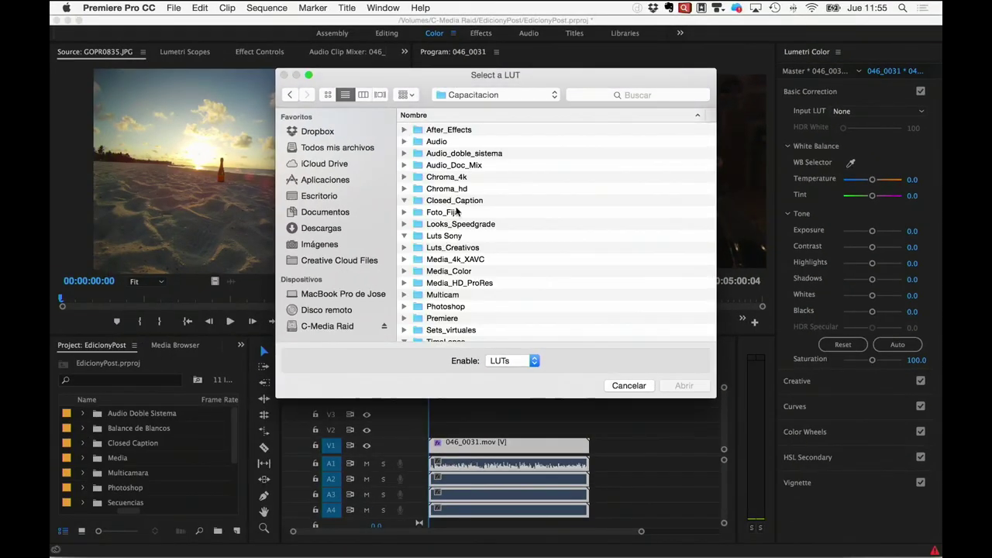
{"action": "left_click", "coordinate": [404, 200]}
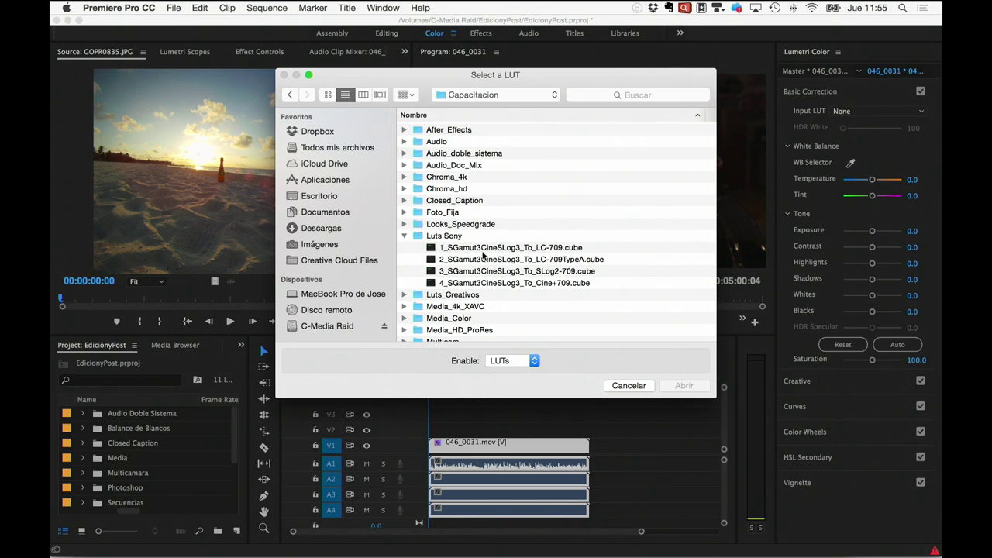
{"action": "left_click", "coordinate": [517, 273]}
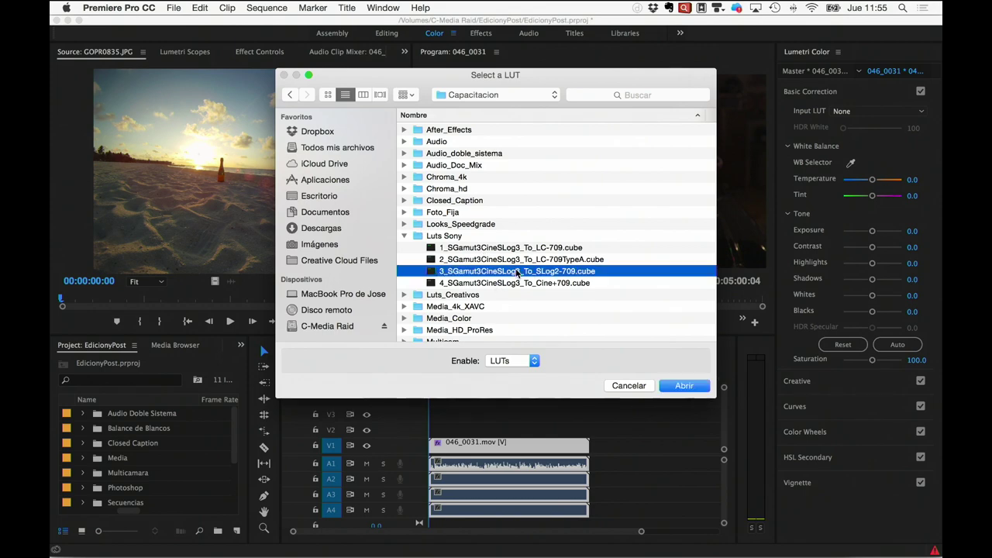
{"action": "left_click", "coordinate": [684, 385]}
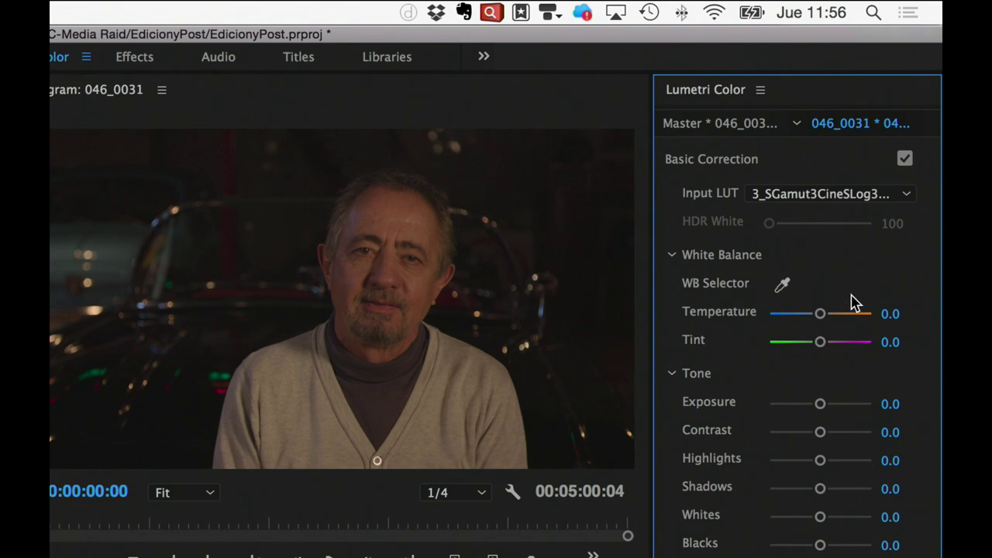
Step: Set Exposure 0.4, Temperature 4.3, Contrast 4.3, Highlights 14.9 and Shadows −12.8
{"action": "left_click_drag", "start_coordinate": [820, 403], "coordinate": [827, 406]}
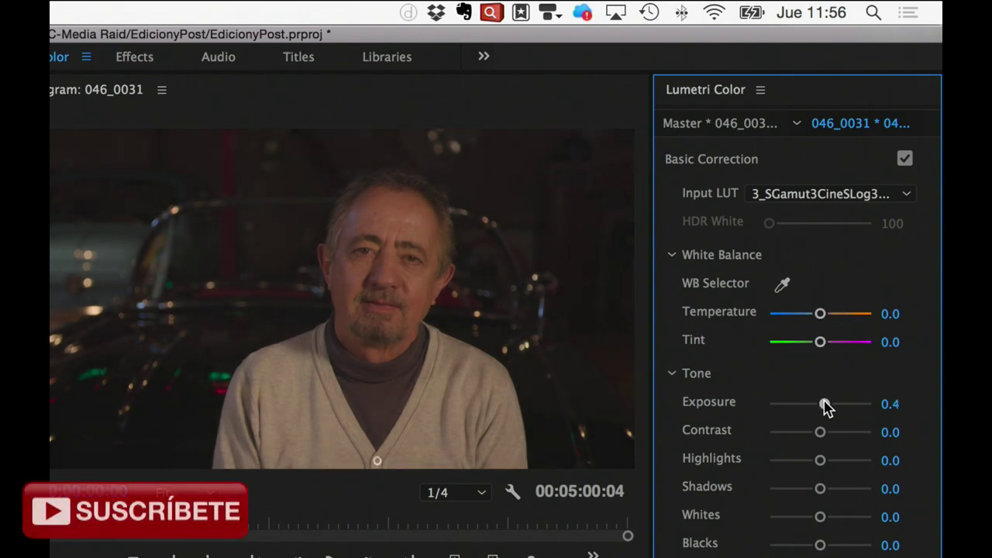
{"action": "left_click_drag", "start_coordinate": [820, 314], "coordinate": [827, 318]}
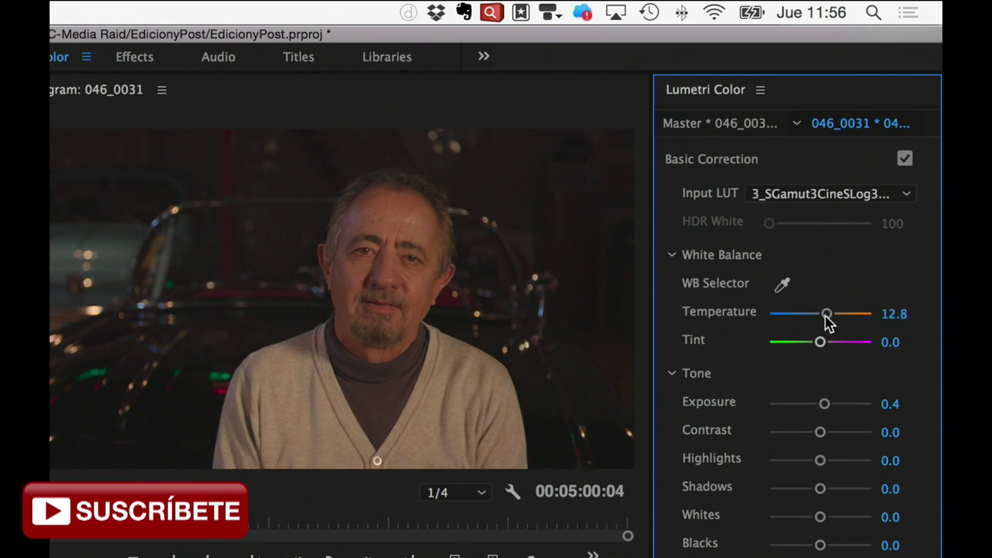
{"action": "left_click_drag", "start_coordinate": [827, 318], "coordinate": [799, 319]}
{"action": "left_click_drag", "start_coordinate": [799, 320], "coordinate": [823, 319]}
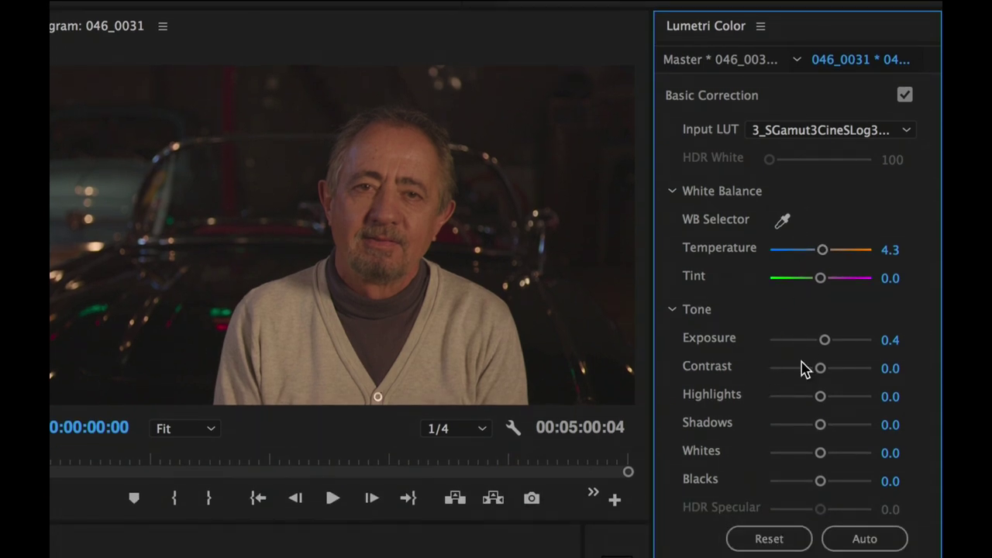
{"action": "mouse_move", "coordinate": [821, 368]}
{"action": "left_mouse_down"}
{"action": "mouse_move", "coordinate": [844, 368]}
{"action": "mouse_move", "coordinate": [822, 369]}
{"action": "mouse_move", "coordinate": [830, 396]}
{"action": "mouse_move", "coordinate": [844, 397]}
{"action": "mouse_move", "coordinate": [819, 397]}
{"action": "mouse_move", "coordinate": [827, 397]}
{"action": "mouse_move", "coordinate": [830, 427]}
{"action": "mouse_move", "coordinate": [813, 427]}
{"action": "left_mouse_up"}
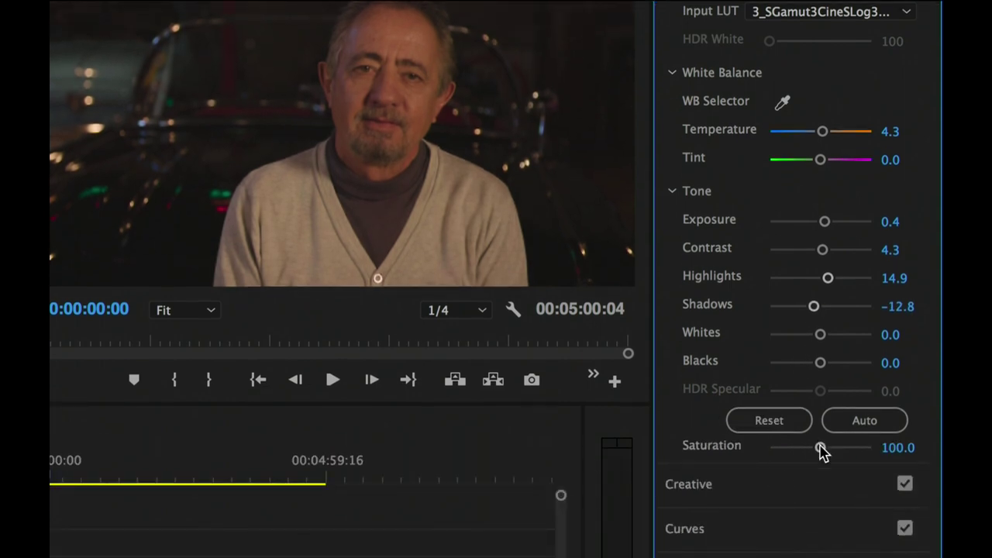
{"action": "left_click_drag", "start_coordinate": [820, 448], "coordinate": [824, 447]}
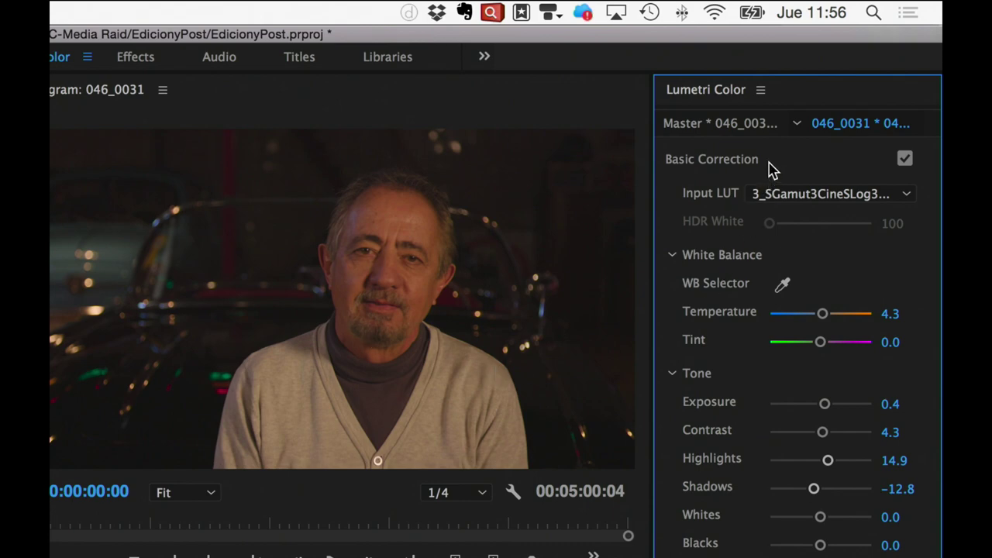
{"action": "left_click", "coordinate": [767, 164]}
Step: Expand the Creative section and browse the looks list without choosing one
{"action": "left_click", "coordinate": [745, 221]}
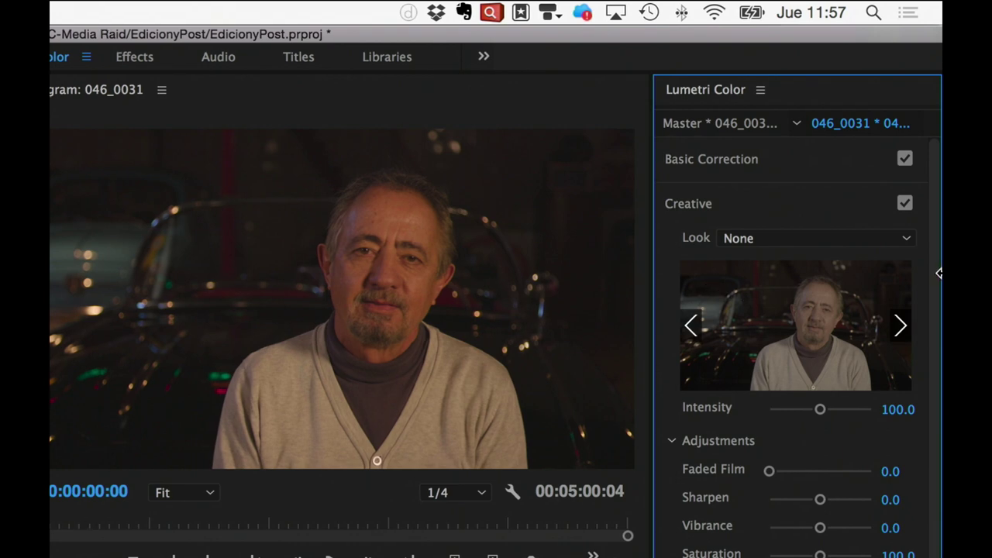
{"action": "left_click", "coordinate": [906, 240]}
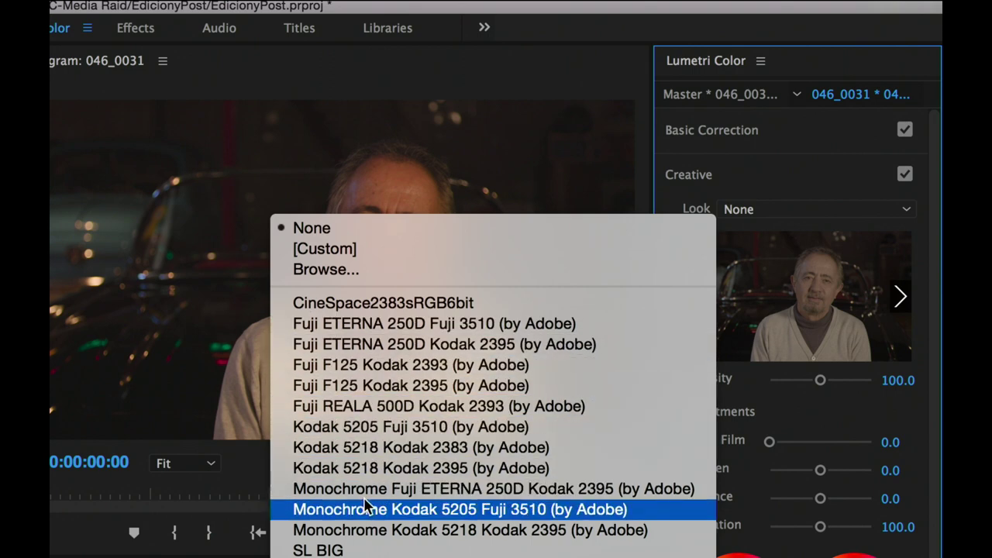
{"action": "left_click", "coordinate": [689, 176]}
{"action": "left_click", "coordinate": [687, 185]}
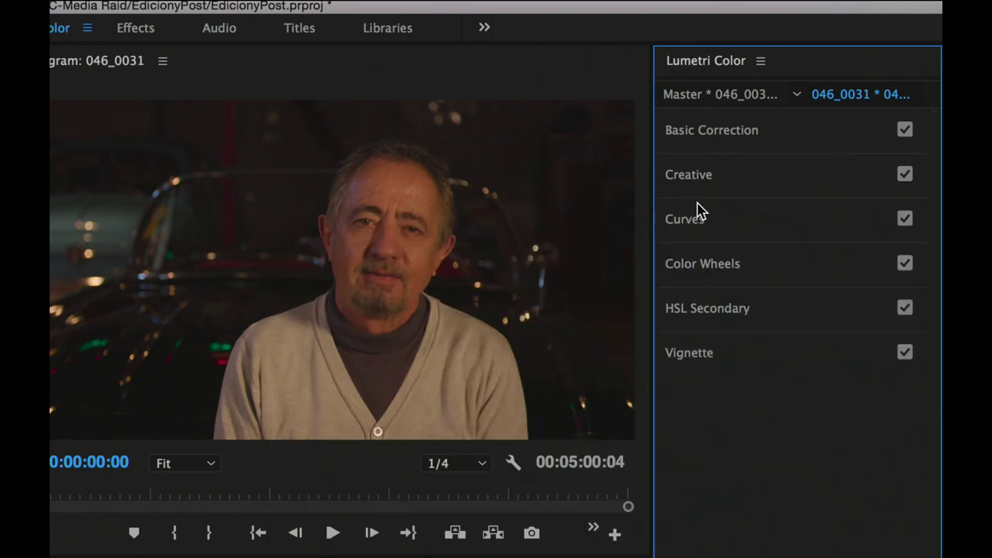
{"action": "left_click", "coordinate": [760, 191]}
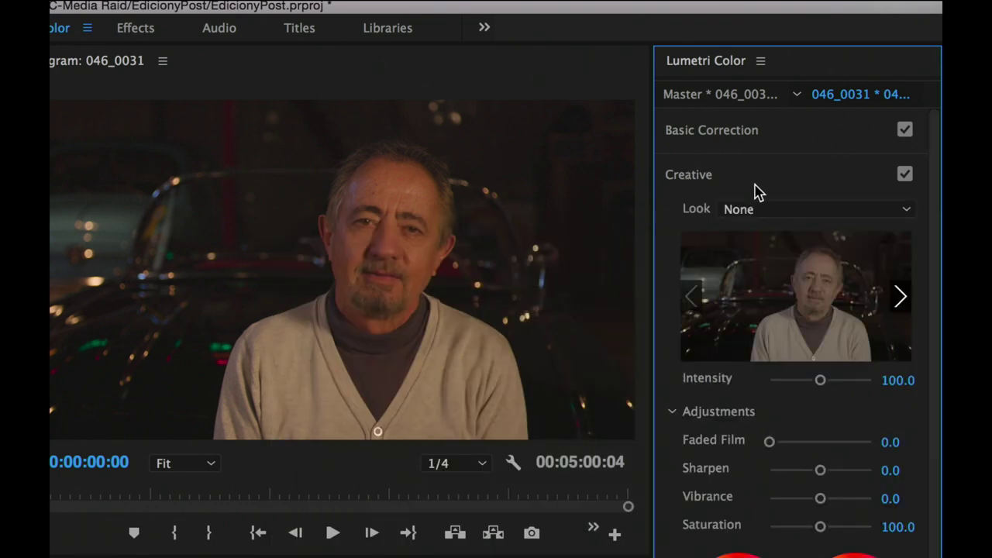
Step: Preview looks and apply Fuji F125 Kodak 2393 (by Adobe), then ease its intensity down
{"action": "left_click", "coordinate": [899, 296]}
{"action": "left_click", "coordinate": [900, 296]}
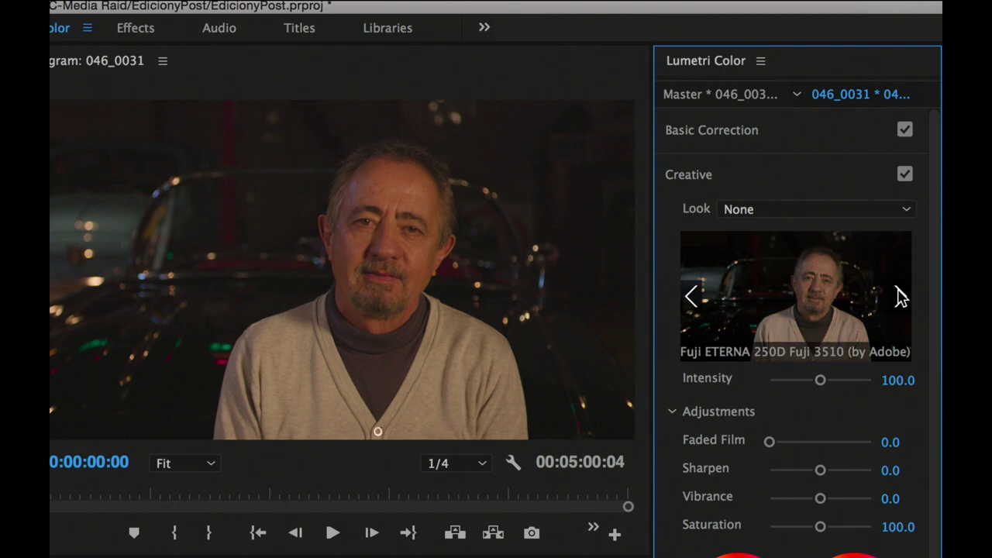
{"action": "left_click", "coordinate": [901, 296]}
{"action": "left_click", "coordinate": [900, 296]}
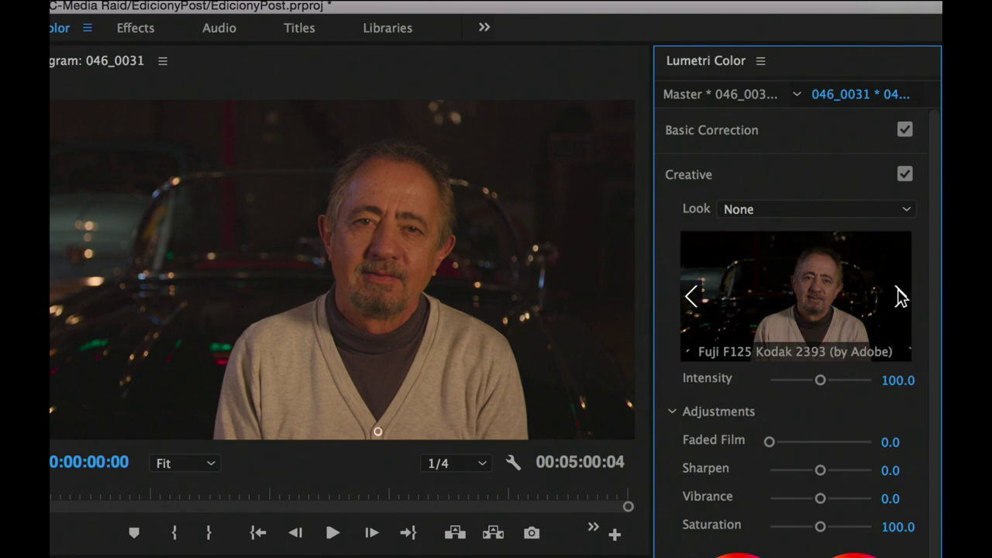
{"action": "left_click", "coordinate": [900, 296]}
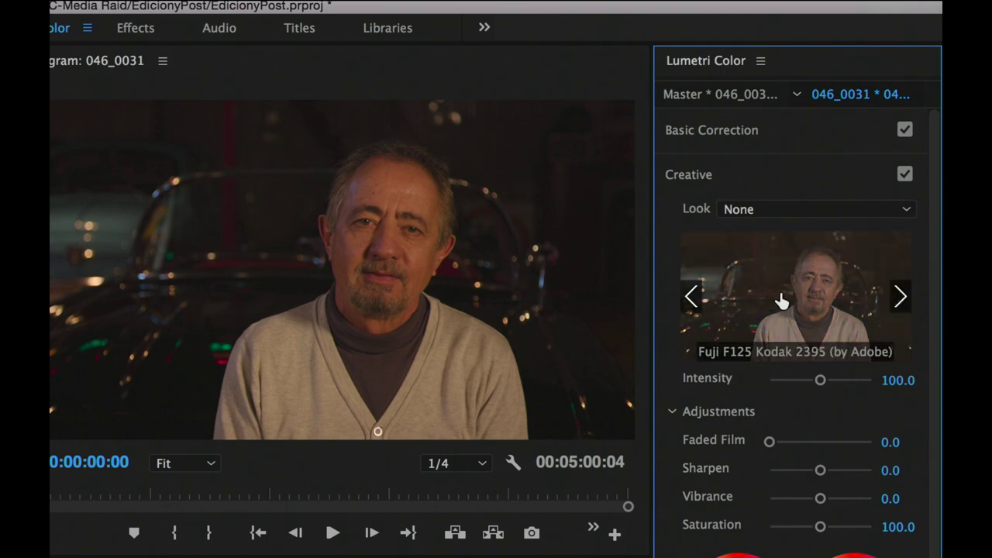
{"action": "left_click", "coordinate": [692, 296]}
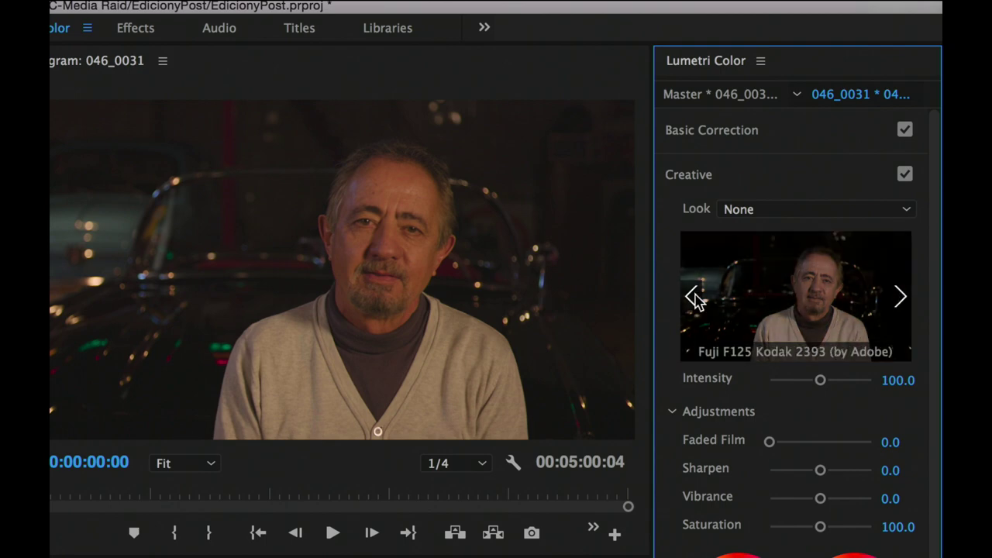
{"action": "left_click", "coordinate": [808, 308]}
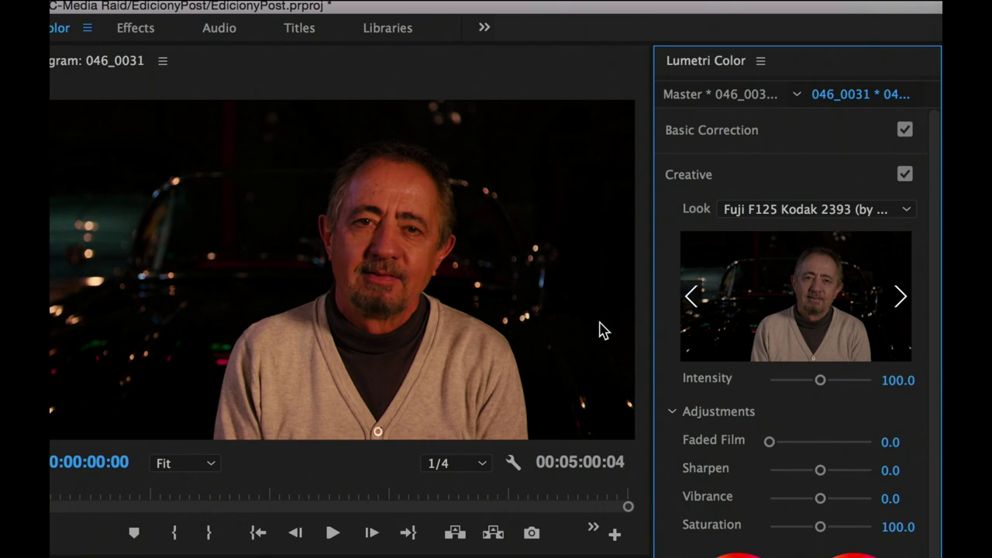
{"action": "mouse_move", "coordinate": [821, 381]}
{"action": "left_mouse_down"}
{"action": "mouse_move", "coordinate": [823, 389]}
{"action": "mouse_move", "coordinate": [798, 391]}
{"action": "left_mouse_up"}
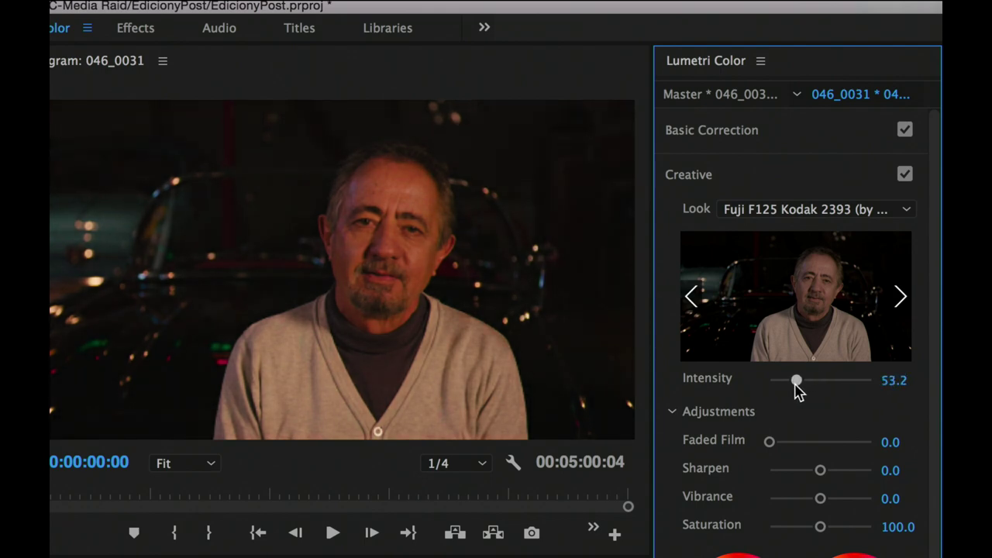
Step: Set Creative Intensity 55.3, Faded Film 11.7 and Vibrance 12.8, then bypass Creative to compare
{"action": "left_click_drag", "start_coordinate": [799, 392], "coordinate": [796, 392]}
{"action": "mouse_move", "coordinate": [794, 384]}
{"action": "left_mouse_down"}
{"action": "mouse_move", "coordinate": [784, 387]}
{"action": "mouse_move", "coordinate": [799, 390]}
{"action": "left_mouse_up"}
{"action": "mouse_move", "coordinate": [770, 442]}
{"action": "left_mouse_down"}
{"action": "mouse_move", "coordinate": [797, 450]}
{"action": "mouse_move", "coordinate": [783, 451]}
{"action": "left_mouse_up"}
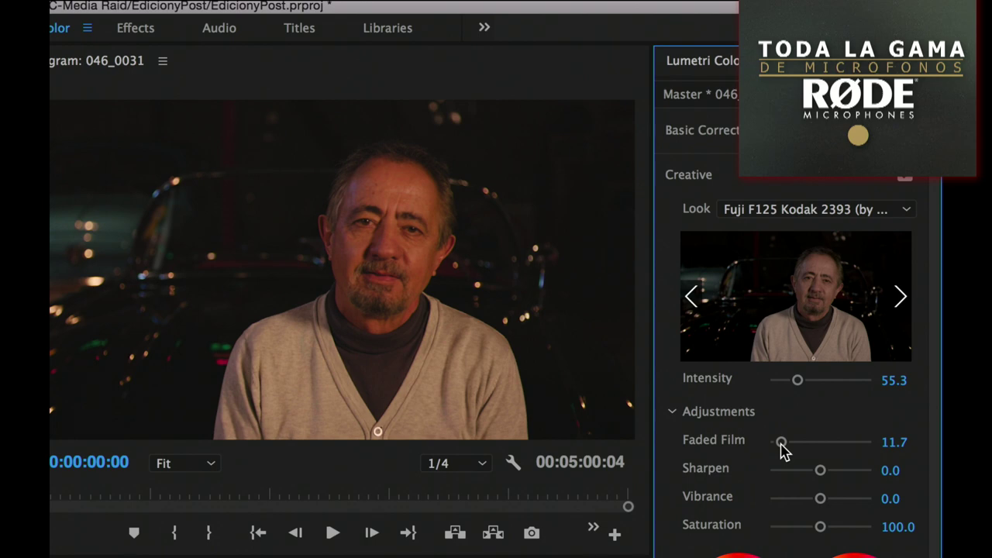
{"action": "mouse_move", "coordinate": [820, 470]}
{"action": "left_mouse_down"}
{"action": "mouse_move", "coordinate": [837, 473]}
{"action": "mouse_move", "coordinate": [820, 473]}
{"action": "mouse_move", "coordinate": [826, 504]}
{"action": "mouse_move", "coordinate": [840, 503]}
{"action": "mouse_move", "coordinate": [826, 508]}
{"action": "left_mouse_up"}
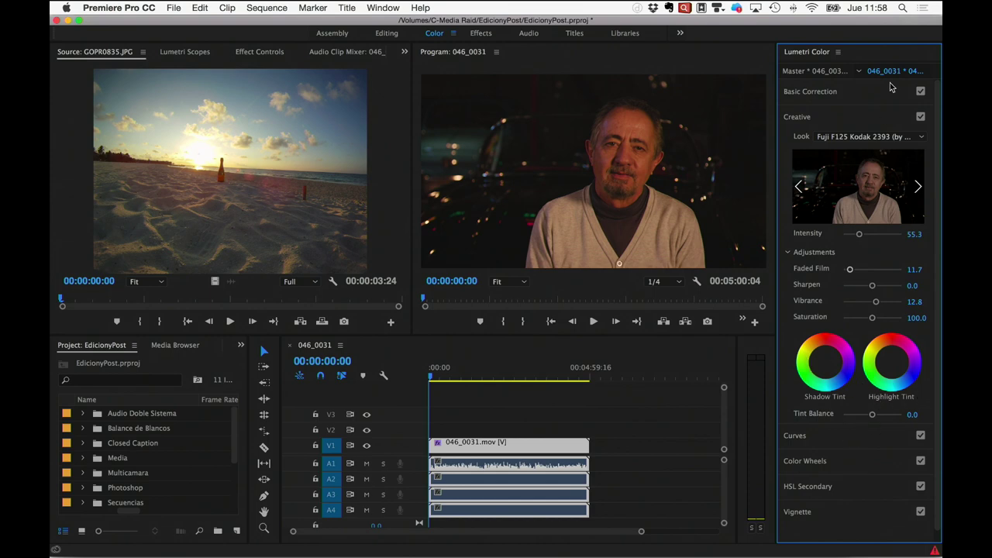
{"action": "left_click", "coordinate": [831, 118]}
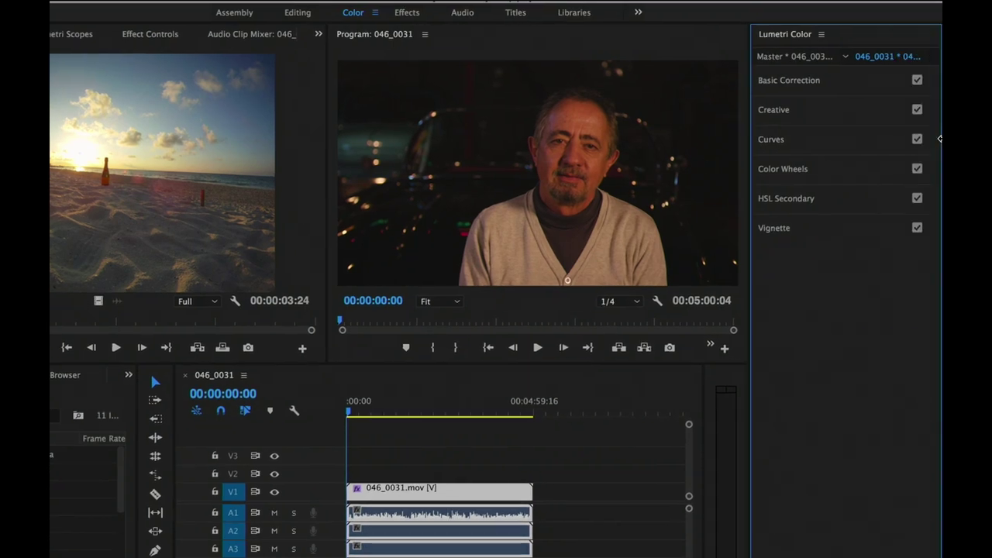
{"action": "left_click", "coordinate": [917, 110]}
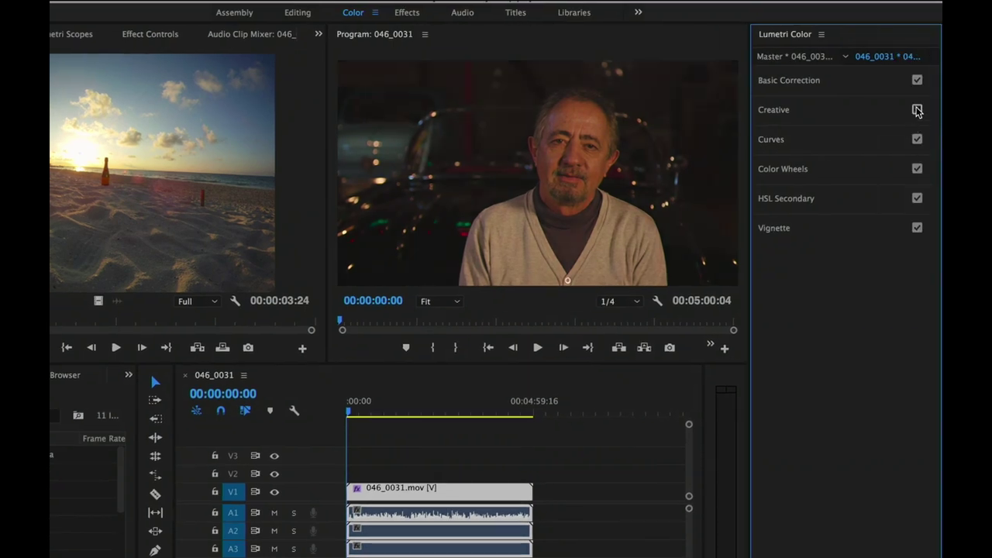
Step: Re-enable Creative, build a two-point S-shaped RGB curve, then reset it to a straight diagonal
{"action": "left_click", "coordinate": [916, 110]}
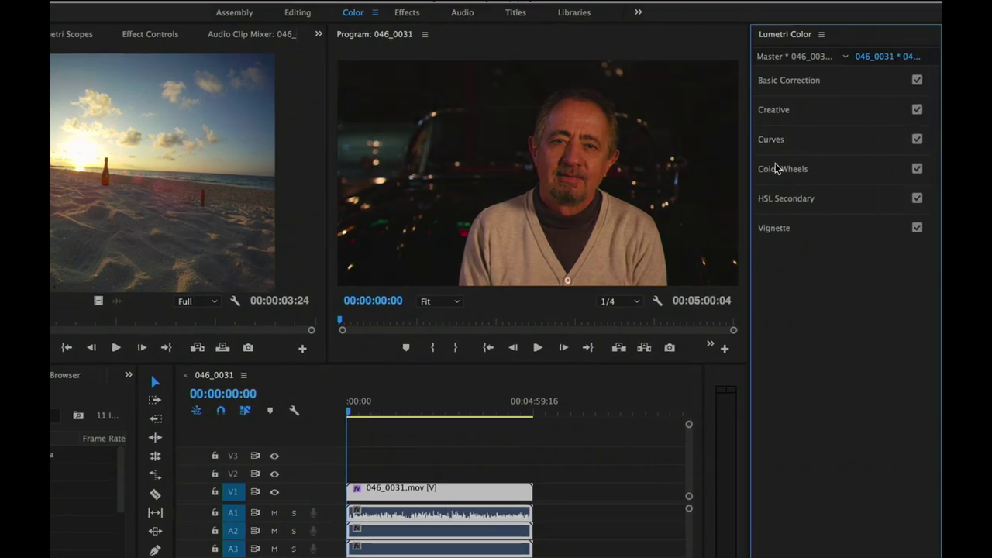
{"action": "left_click", "coordinate": [829, 139]}
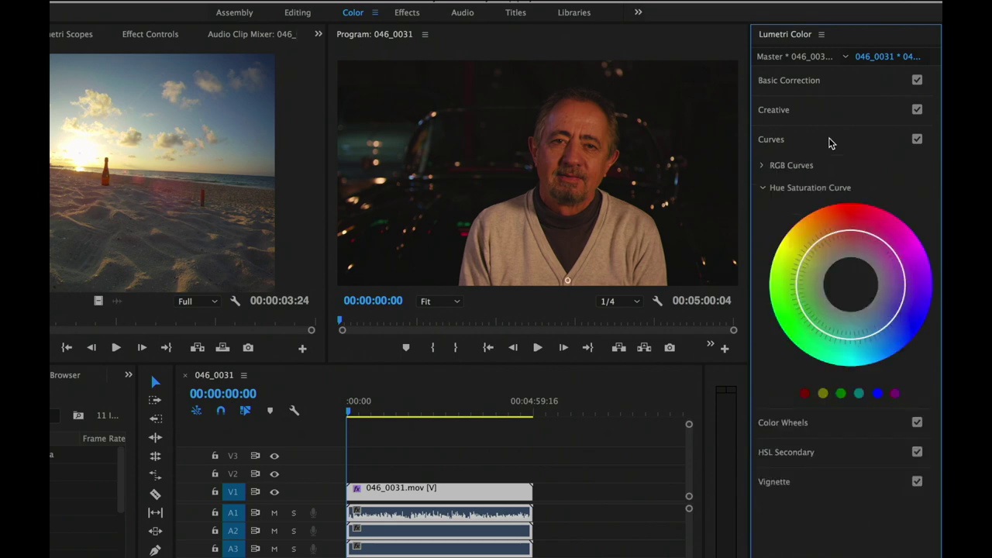
{"action": "left_click", "coordinate": [763, 166]}
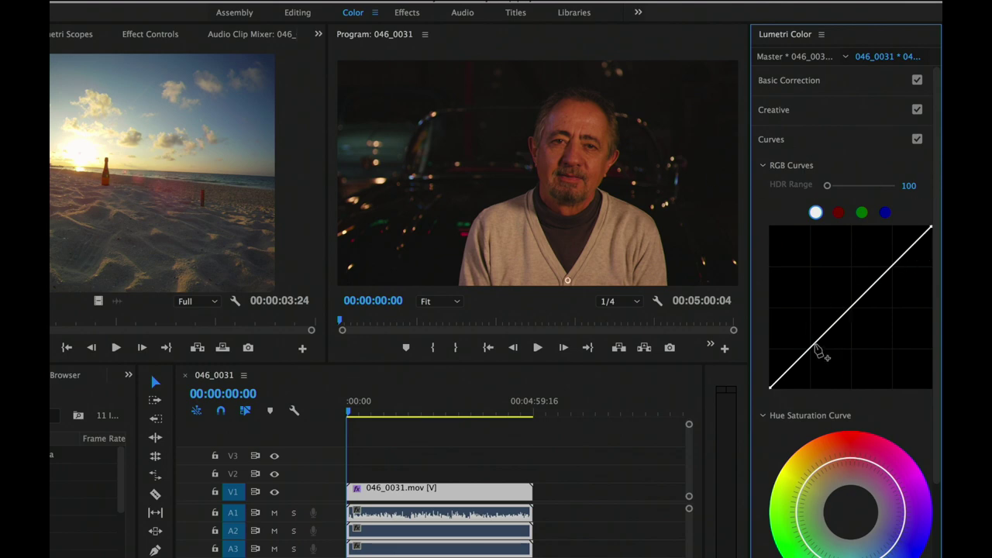
{"action": "left_click", "coordinate": [888, 269]}
{"action": "left_click_drag", "start_coordinate": [815, 347], "coordinate": [820, 351]}
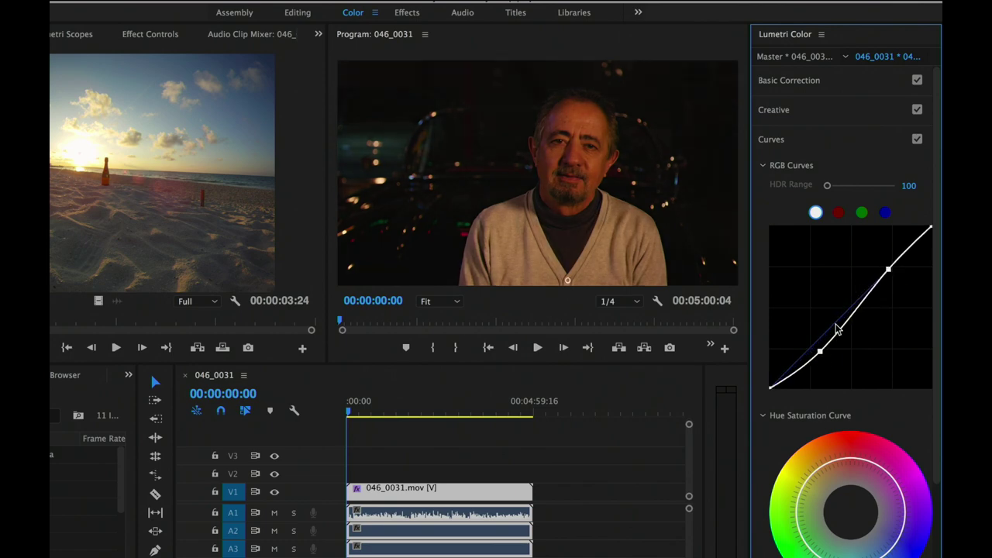
{"action": "left_click_drag", "start_coordinate": [889, 271], "coordinate": [883, 259]}
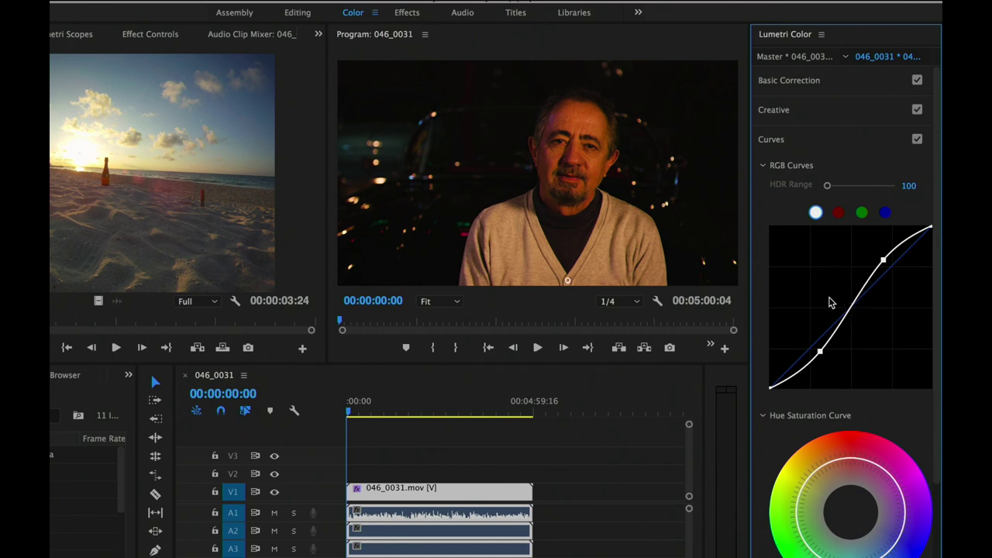
{"action": "double_click", "coordinate": [830, 301]}
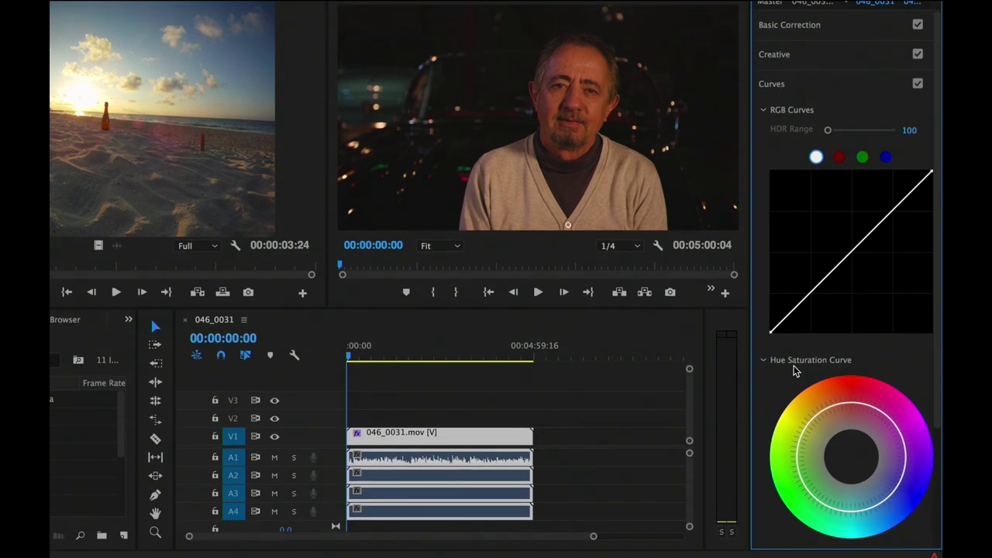
Step: Add two points on the Hue Saturation Curve and pull saturation down between them
{"action": "left_click", "coordinate": [764, 110]}
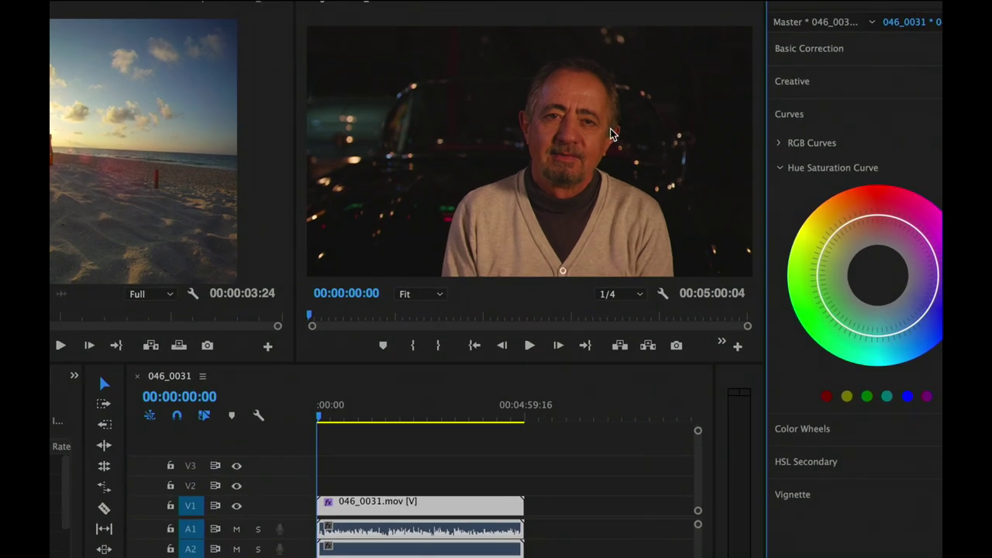
{"action": "left_click", "coordinate": [848, 224]}
{"action": "left_click", "coordinate": [865, 217]}
{"action": "left_click_drag", "start_coordinate": [850, 223], "coordinate": [848, 210]}
{"action": "left_click_drag", "start_coordinate": [853, 217], "coordinate": [863, 234]}
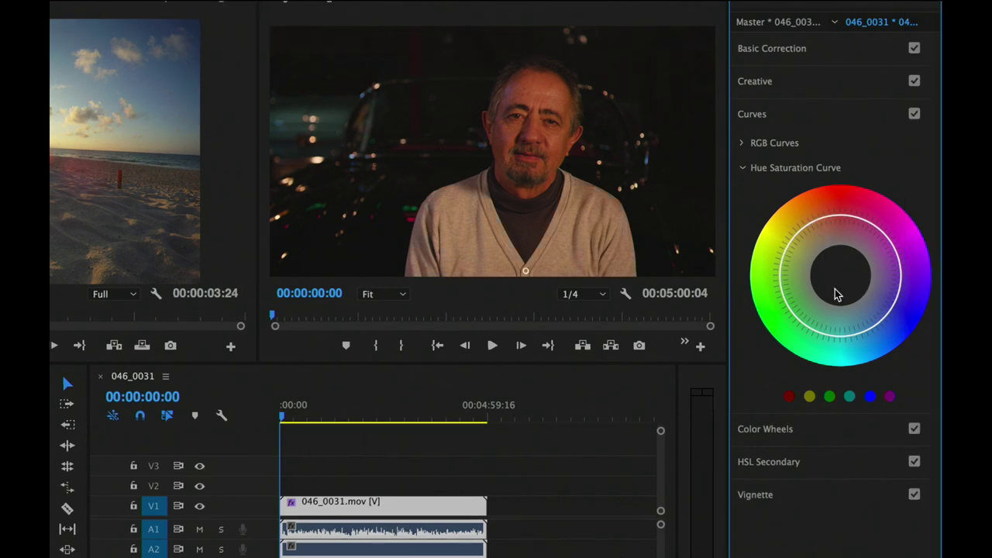
{"action": "left_click", "coordinate": [828, 116]}
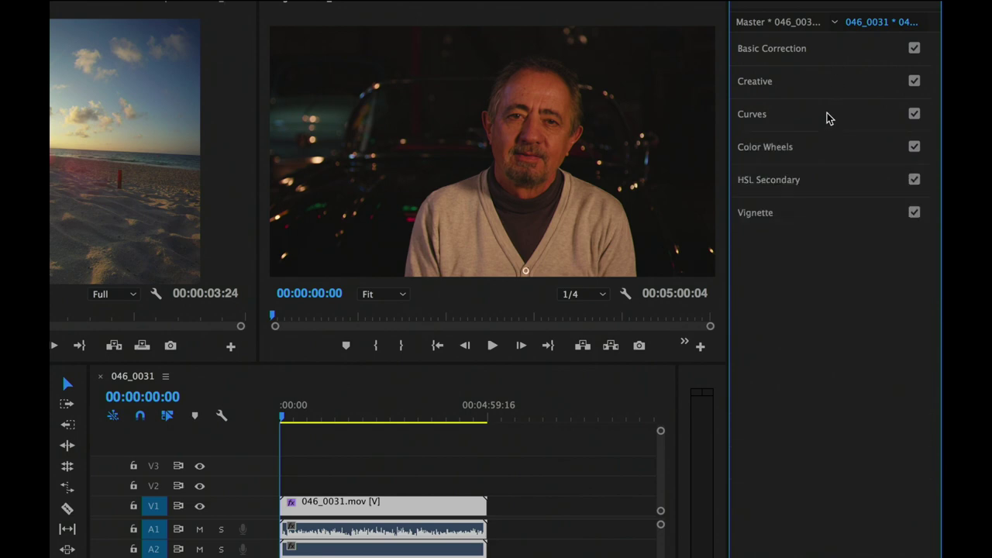
Step: Briefly expand Color Wheels, then expand the HSL Secondary section instead
{"action": "left_click", "coordinate": [841, 149]}
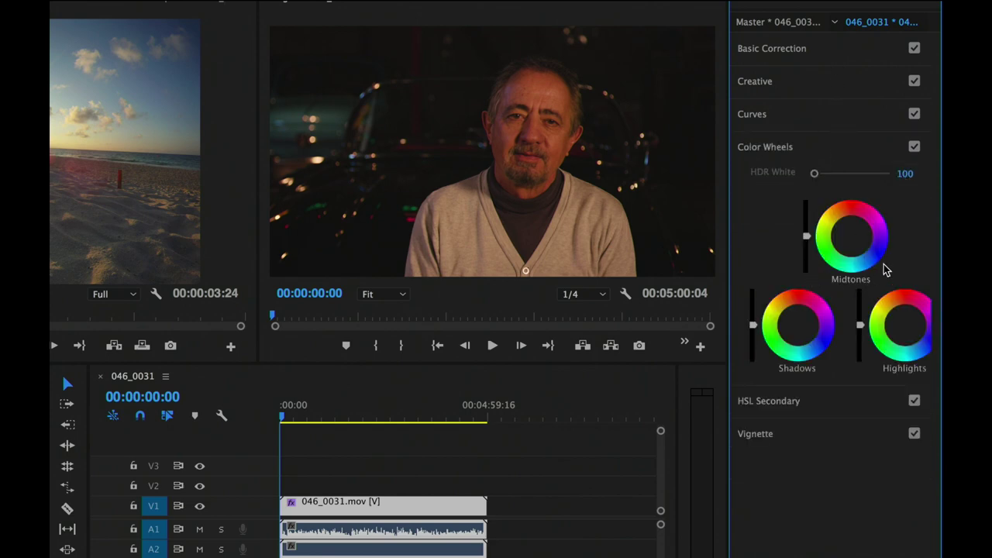
{"action": "left_click", "coordinate": [838, 152]}
{"action": "left_click", "coordinate": [840, 182]}
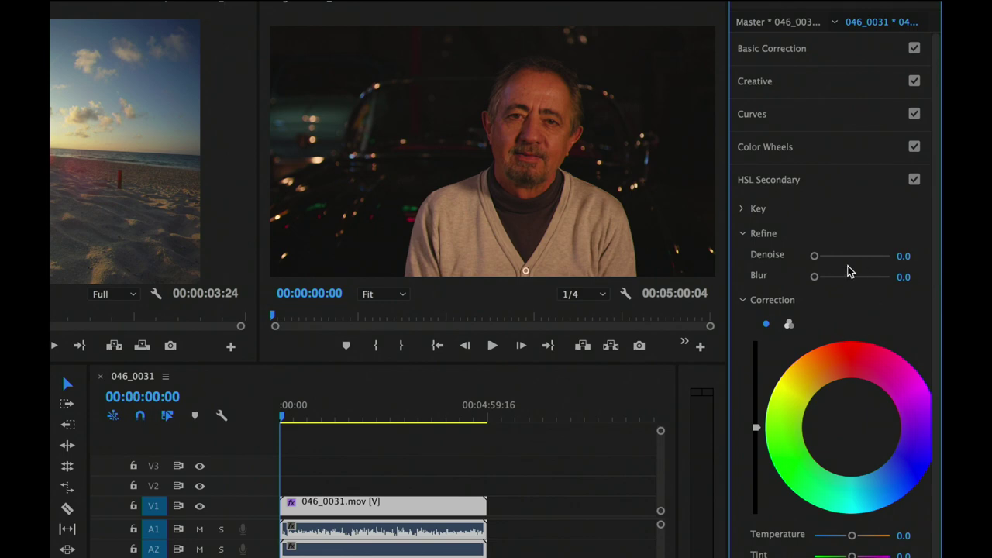
Step: Sample the sweater with the Set color eyedropper and narrow the H, S and L key ranges
{"action": "left_click", "coordinate": [741, 209]}
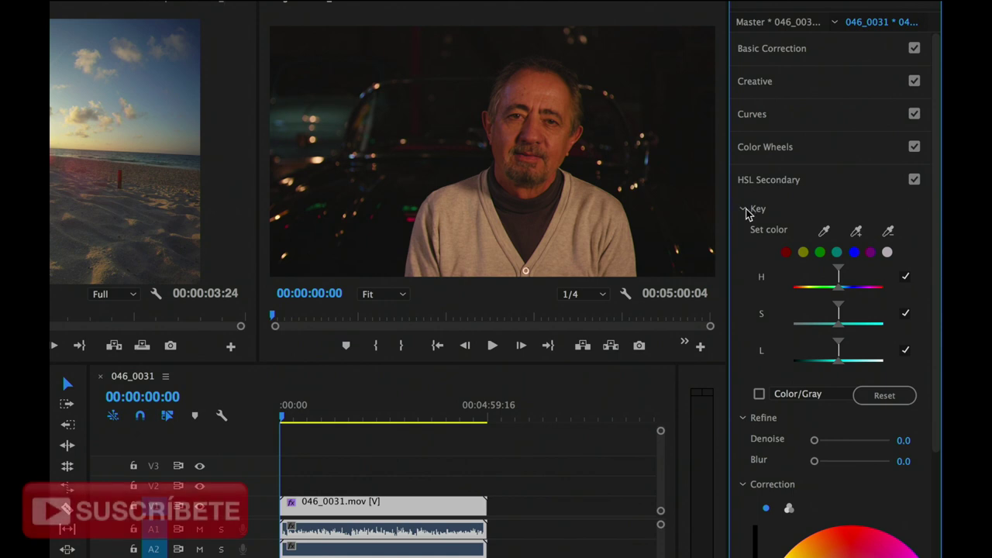
{"action": "left_click", "coordinate": [826, 233]}
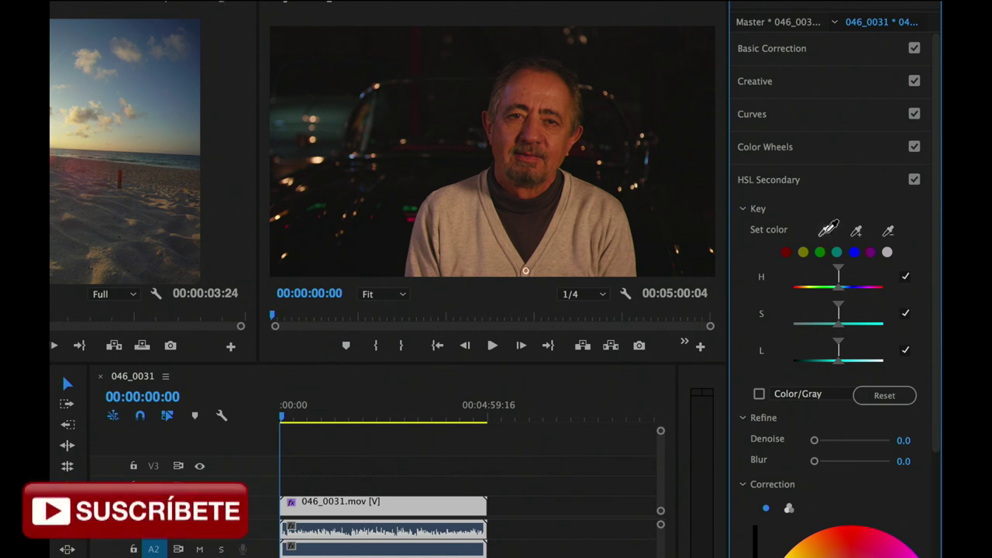
{"action": "left_click", "coordinate": [572, 252]}
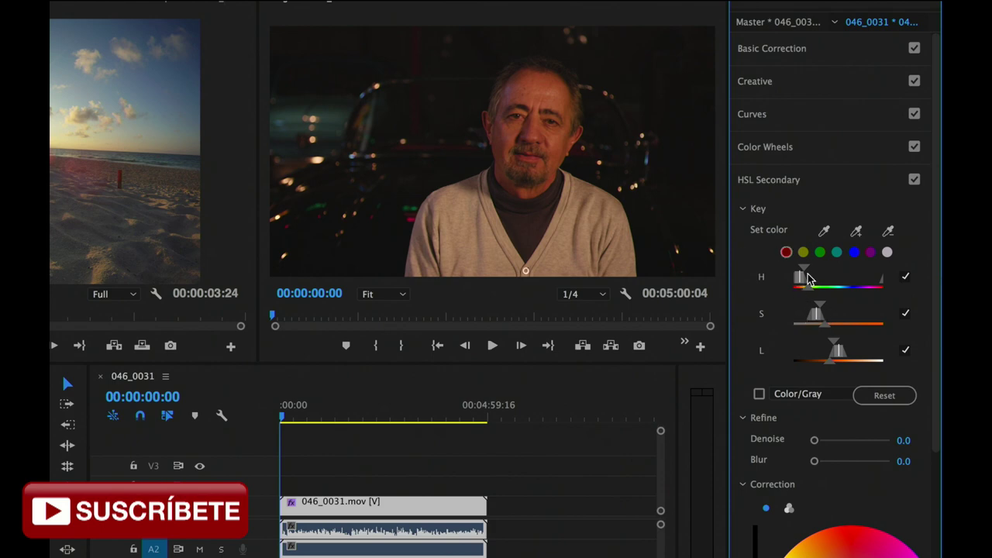
{"action": "left_click_drag", "start_coordinate": [806, 273], "coordinate": [805, 276]}
{"action": "mouse_move", "coordinate": [824, 312]}
{"action": "left_mouse_down"}
{"action": "mouse_move", "coordinate": [834, 312]}
{"action": "mouse_move", "coordinate": [822, 313]}
{"action": "left_mouse_up"}
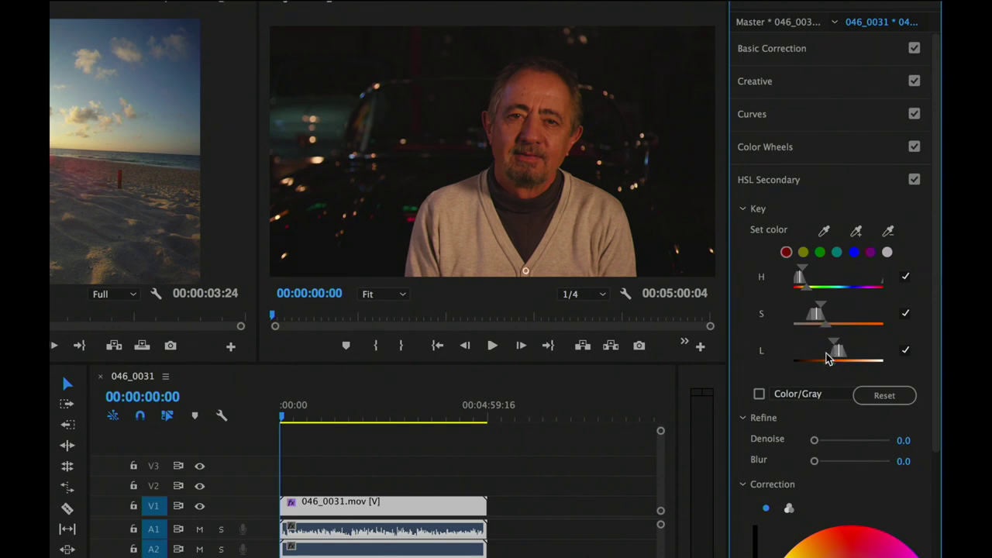
{"action": "left_click_drag", "start_coordinate": [836, 355], "coordinate": [836, 355]}
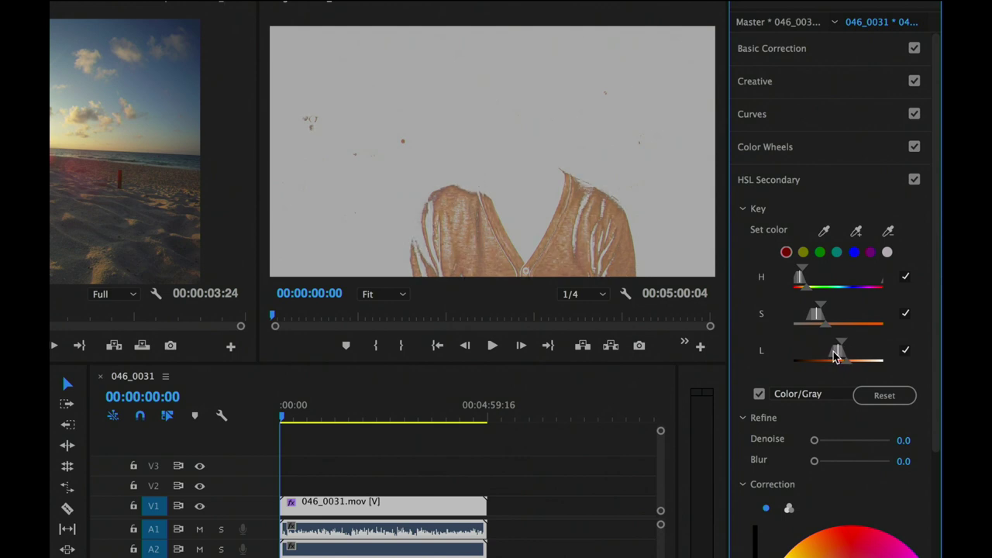
{"action": "left_click_drag", "start_coordinate": [835, 355], "coordinate": [837, 355]}
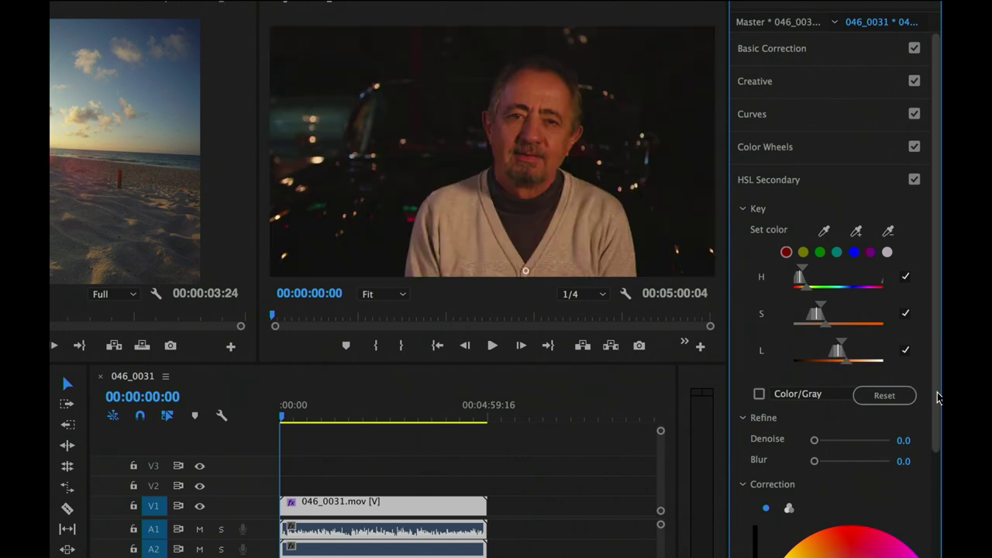
{"action": "left_click_drag", "start_coordinate": [938, 393], "coordinate": [937, 482]}
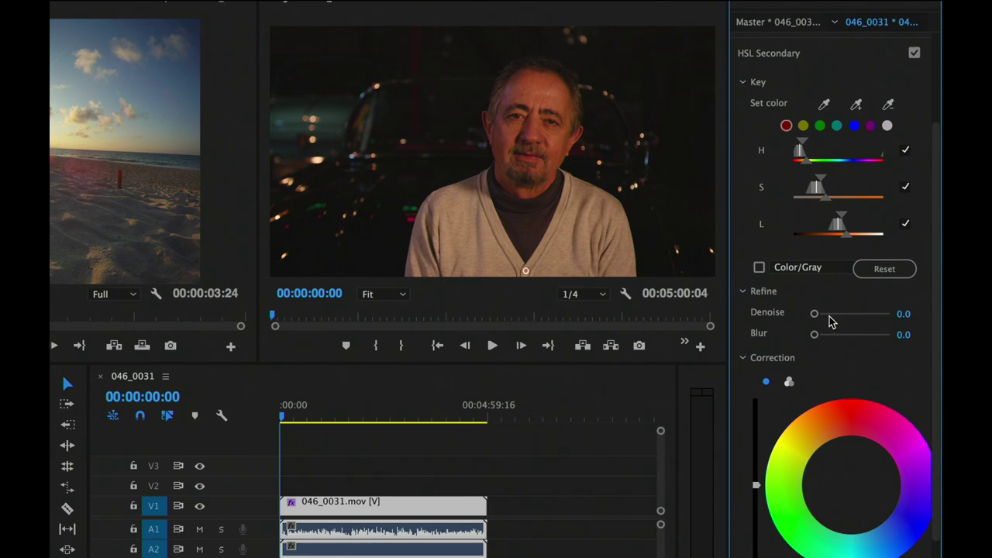
Step: Refine the key with Denoise 2.1 and Blur 2.2, tint the sweater lavender, then disable HSL Secondary
{"action": "mouse_move", "coordinate": [815, 313]}
{"action": "left_mouse_down"}
{"action": "mouse_move", "coordinate": [831, 315]}
{"action": "mouse_move", "coordinate": [815, 324]}
{"action": "left_mouse_up"}
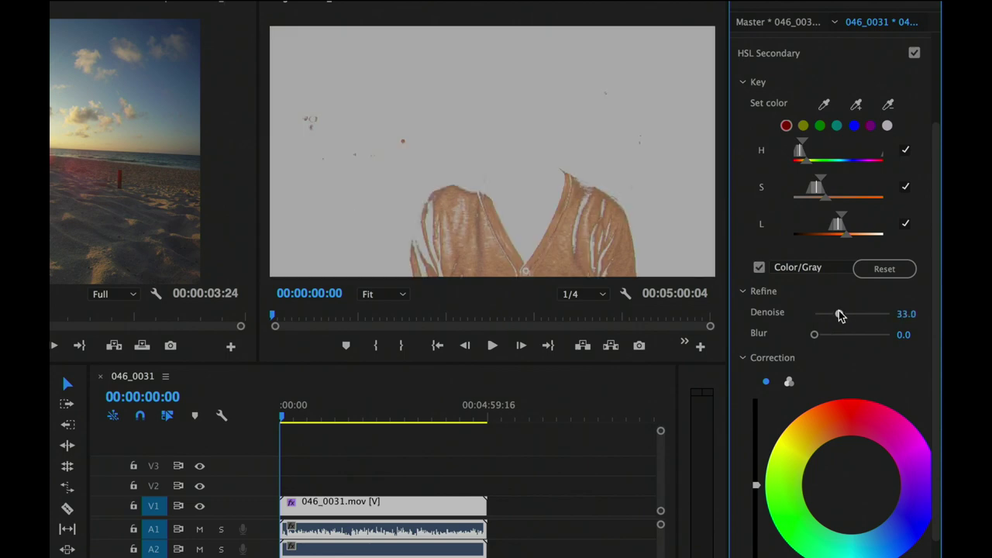
{"action": "mouse_move", "coordinate": [815, 334]}
{"action": "left_mouse_down"}
{"action": "mouse_move", "coordinate": [833, 341]}
{"action": "mouse_move", "coordinate": [814, 334]}
{"action": "left_mouse_up"}
{"action": "mouse_move", "coordinate": [850, 485]}
{"action": "left_mouse_down"}
{"action": "mouse_move", "coordinate": [848, 438]}
{"action": "mouse_move", "coordinate": [875, 513]}
{"action": "left_mouse_up"}
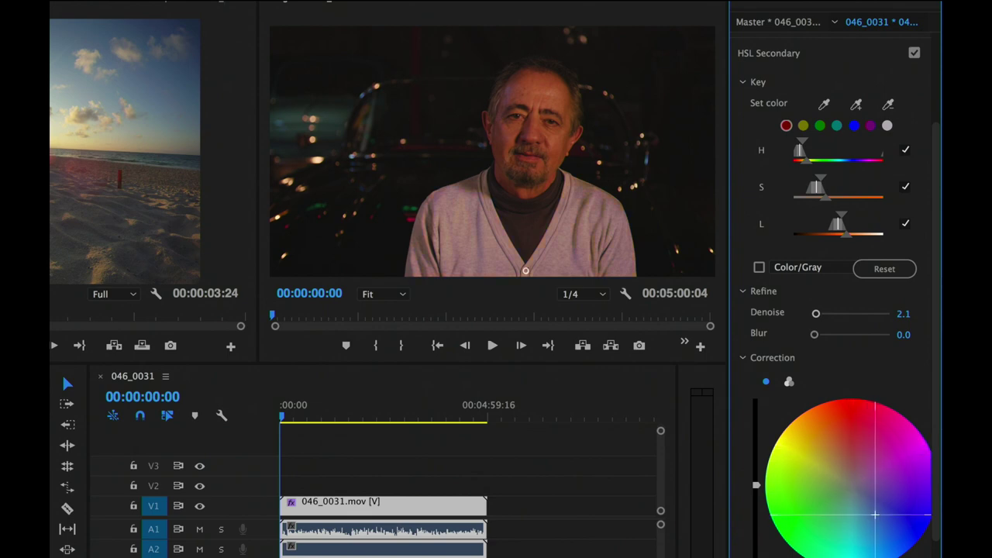
{"action": "left_click_drag", "start_coordinate": [874, 514], "coordinate": [879, 519]}
{"action": "left_click_drag", "start_coordinate": [882, 523], "coordinate": [882, 526]}
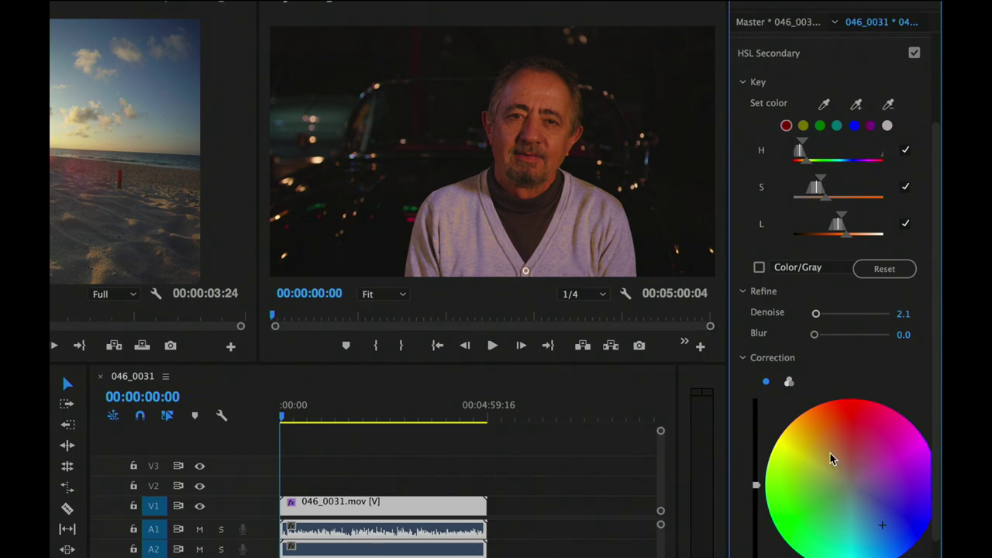
{"action": "left_click", "coordinate": [814, 334]}
{"action": "left_click_drag", "start_coordinate": [814, 335], "coordinate": [820, 335]}
{"action": "left_click", "coordinate": [913, 54]}
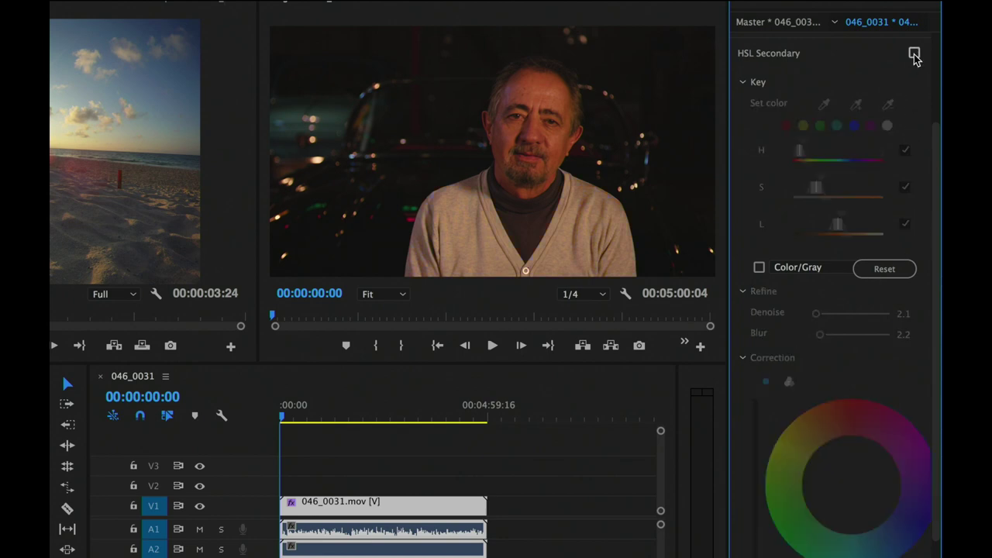
Step: Turn HSL Secondary back on, collapse it, and expand Vignette showing Amount 0.0, Midpoint 50.0
{"action": "left_click", "coordinate": [914, 53]}
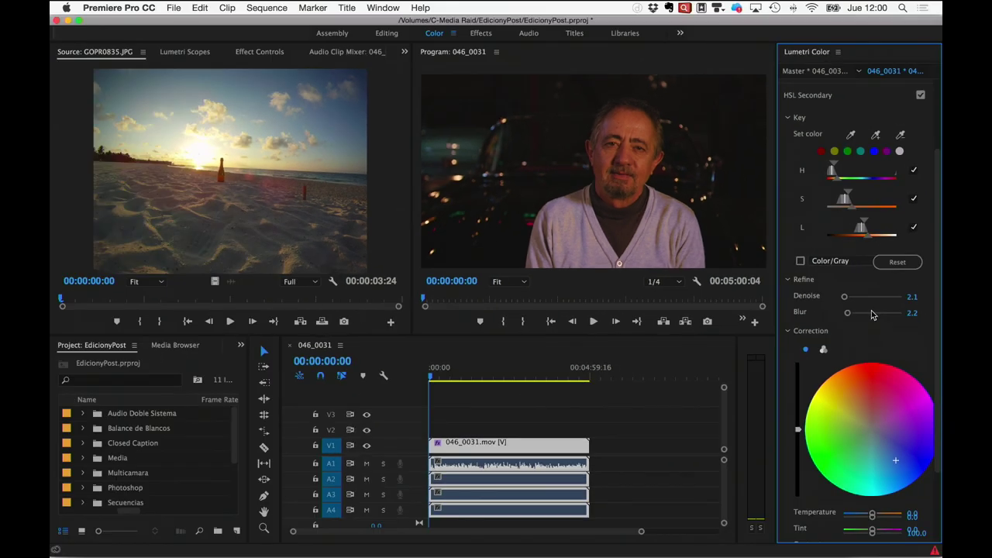
{"action": "left_click", "coordinate": [824, 96]}
{"action": "left_click", "coordinate": [825, 221]}
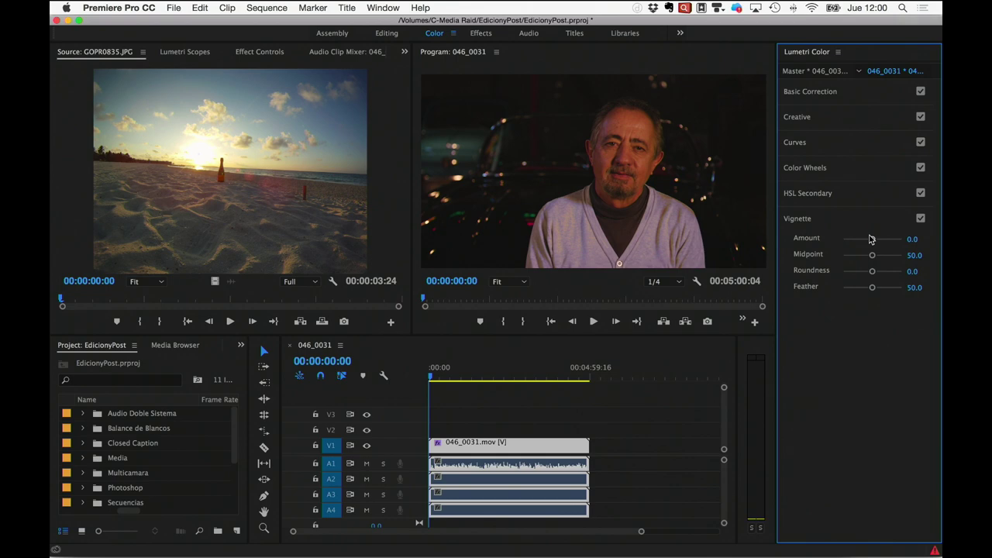
Step: Try vignette Amount -3.0, settle on 0.2, fold Vignette, and switch off the Creative look to compare
{"action": "left_click_drag", "start_coordinate": [872, 242], "coordinate": [819, 244]}
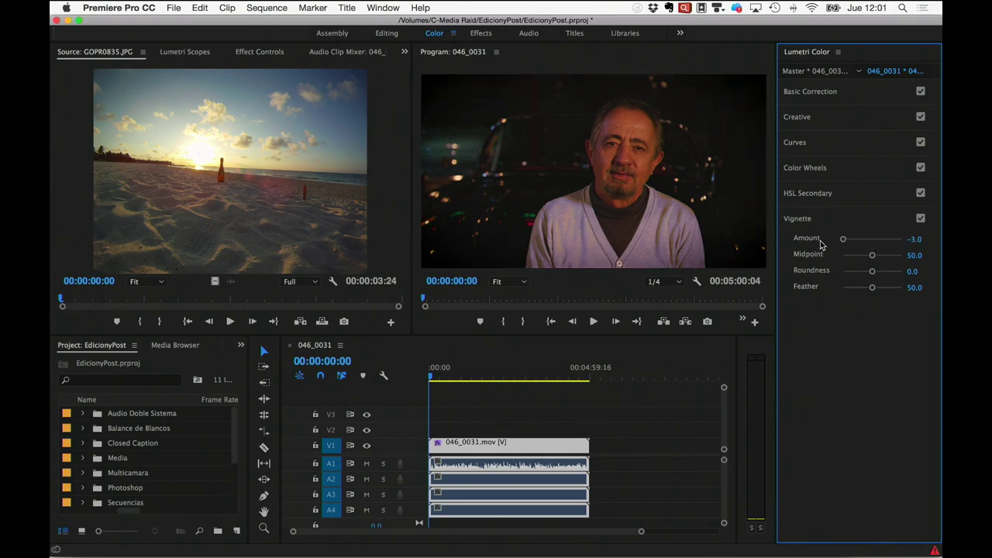
{"action": "mouse_move", "coordinate": [843, 239]}
{"action": "left_mouse_down"}
{"action": "mouse_move", "coordinate": [898, 246]}
{"action": "mouse_move", "coordinate": [847, 245]}
{"action": "left_mouse_up"}
{"action": "left_click", "coordinate": [858, 221]}
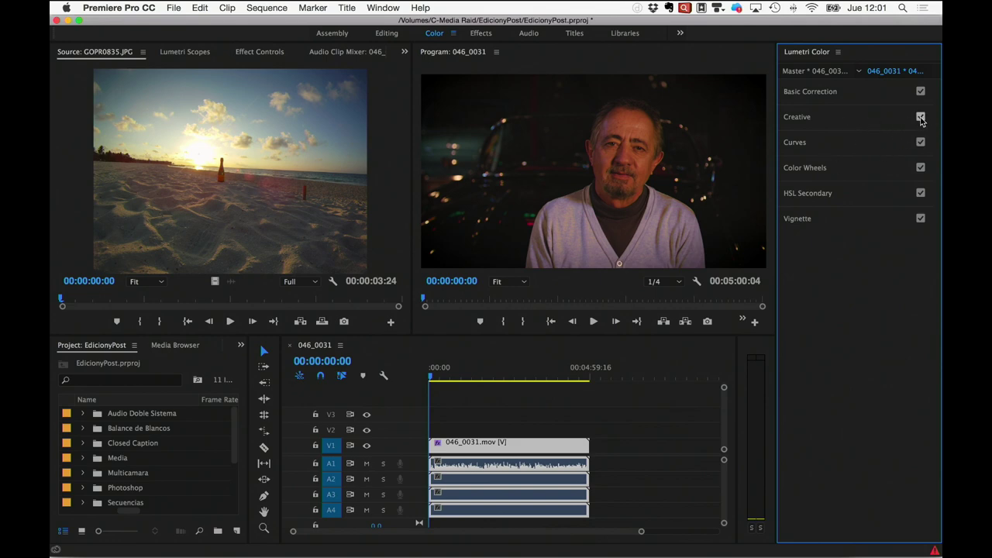
{"action": "left_click", "coordinate": [920, 117]}
{"action": "left_click", "coordinate": [920, 117]}
{"action": "left_click", "coordinate": [921, 117]}
{"action": "left_click", "coordinate": [920, 117]}
{"action": "left_click", "coordinate": [920, 218]}
{"action": "left_click", "coordinate": [921, 218]}
{"action": "left_click", "coordinate": [186, 52]}
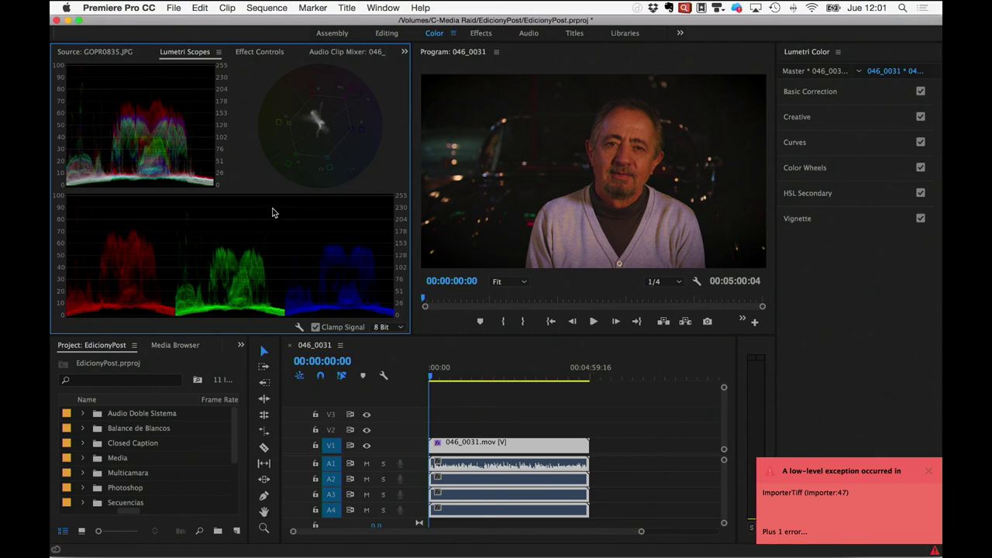
Step: Dismiss the error notification so the Lumetri Scopes readouts are unobstructed
{"action": "left_click", "coordinate": [935, 477]}
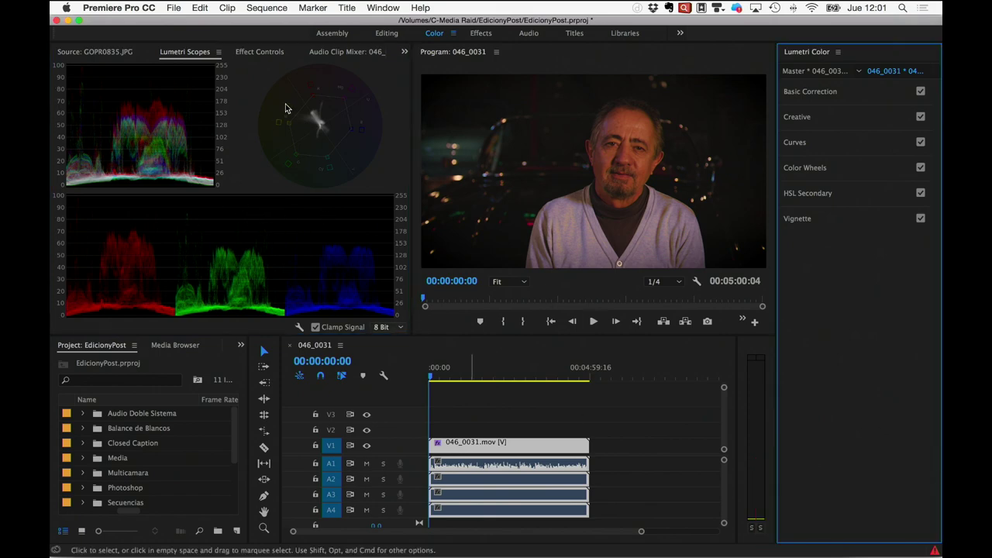